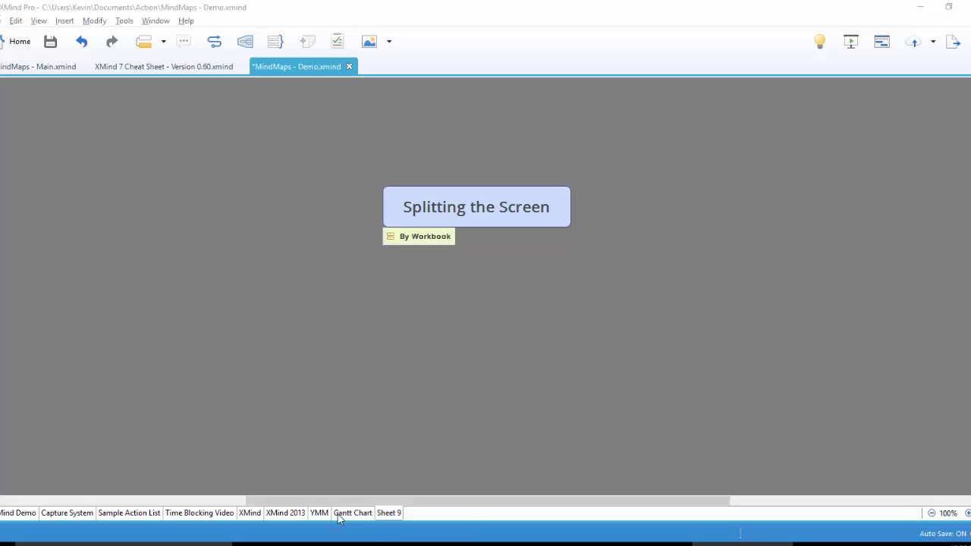
# - Switch between the Cheat Sheet, MindMaps Main and Demo workbooks, ending on Demo
pyautogui.moveTo(347, 517)
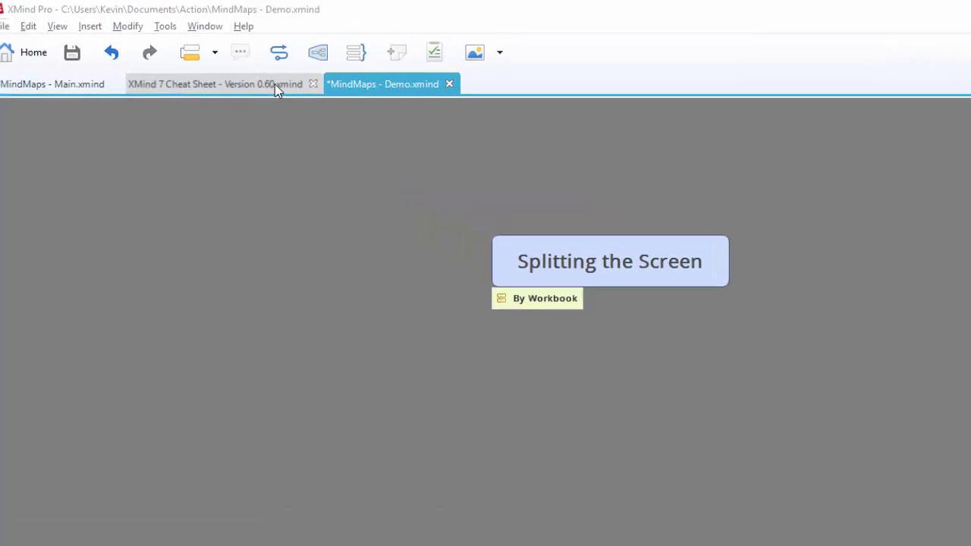
pyautogui.click(327, 124)
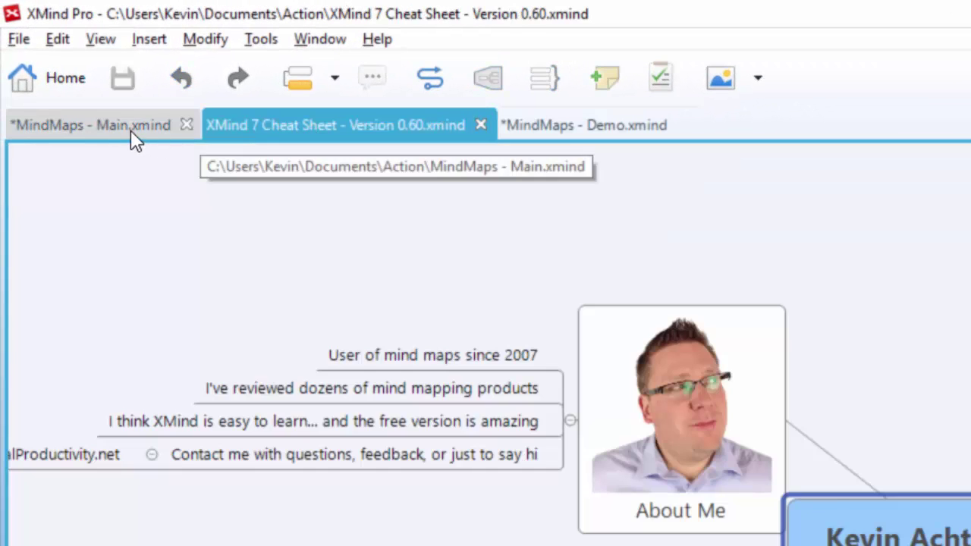
pyautogui.click(121, 125)
pyautogui.click(275, 123)
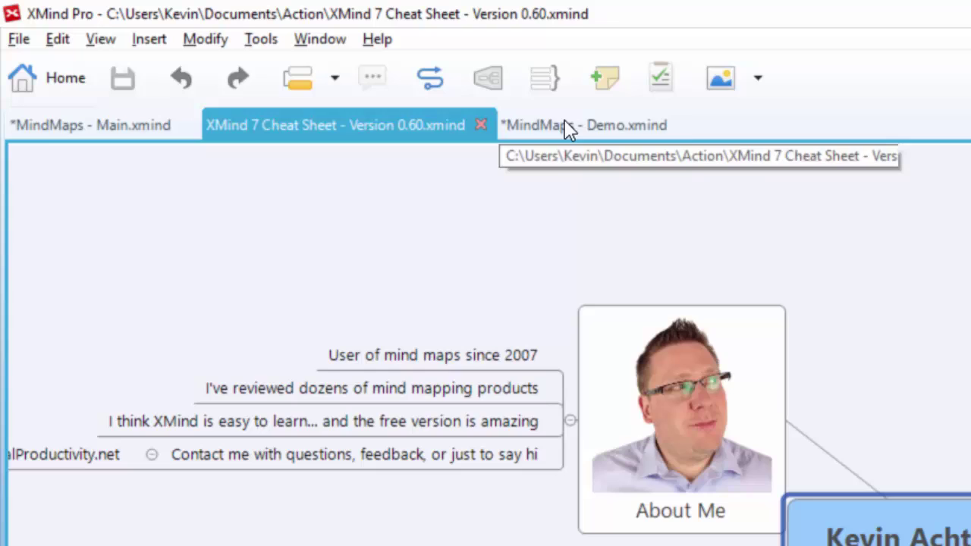
pyautogui.click(586, 125)
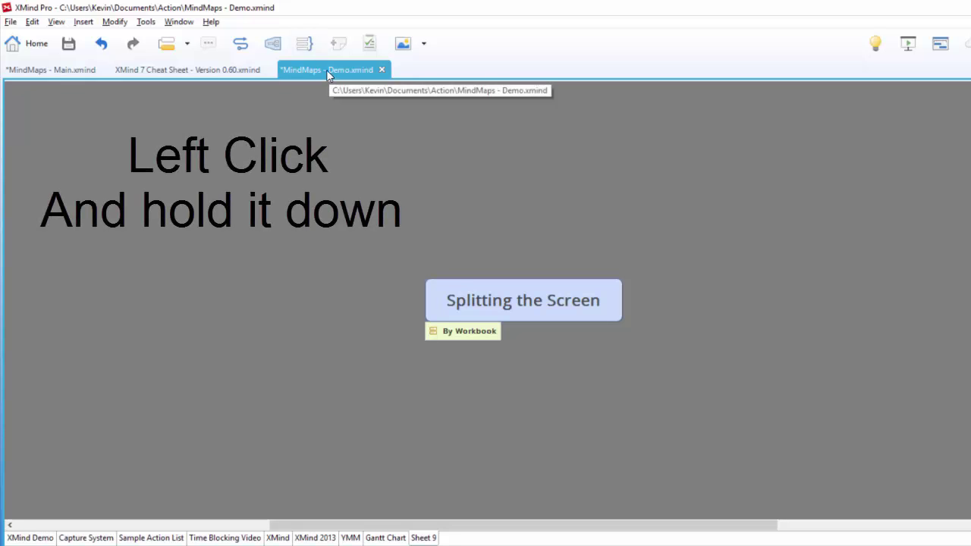
# - Split Demo into a side-by-side pane, then rejoin it with the other workbooks
pyautogui.moveTo(326, 71)
pyautogui.mouseDown()
pyautogui.moveTo(321, 99)
pyautogui.moveTo(290, 126)
pyautogui.moveTo(288, 175)
pyautogui.mouseUp()
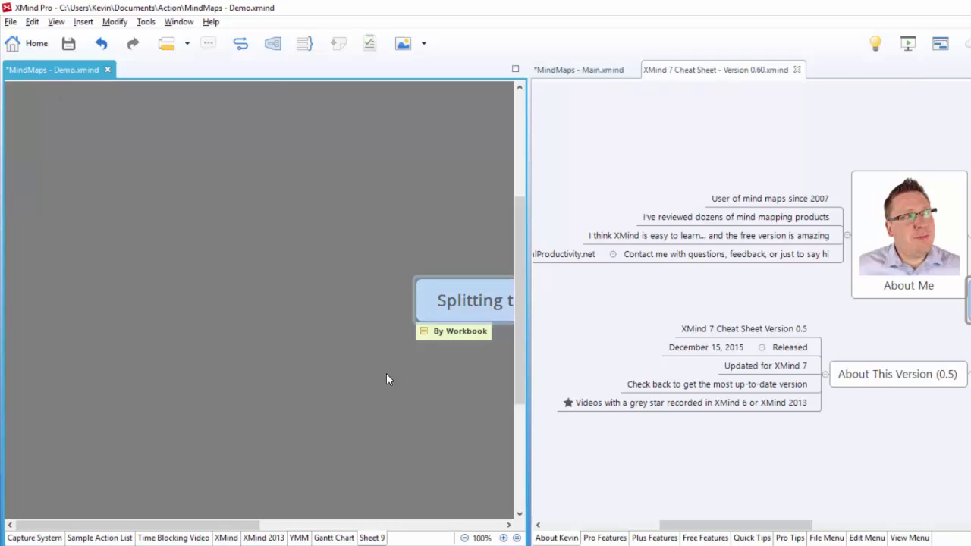
pyautogui.moveTo(113, 525); pyautogui.dragTo(232, 478)
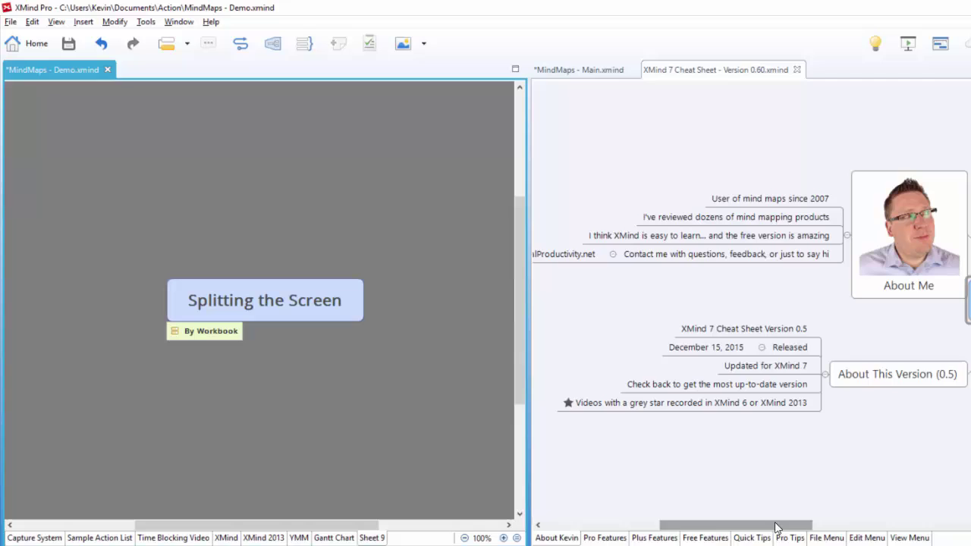
pyautogui.moveTo(789, 525); pyautogui.dragTo(855, 525)
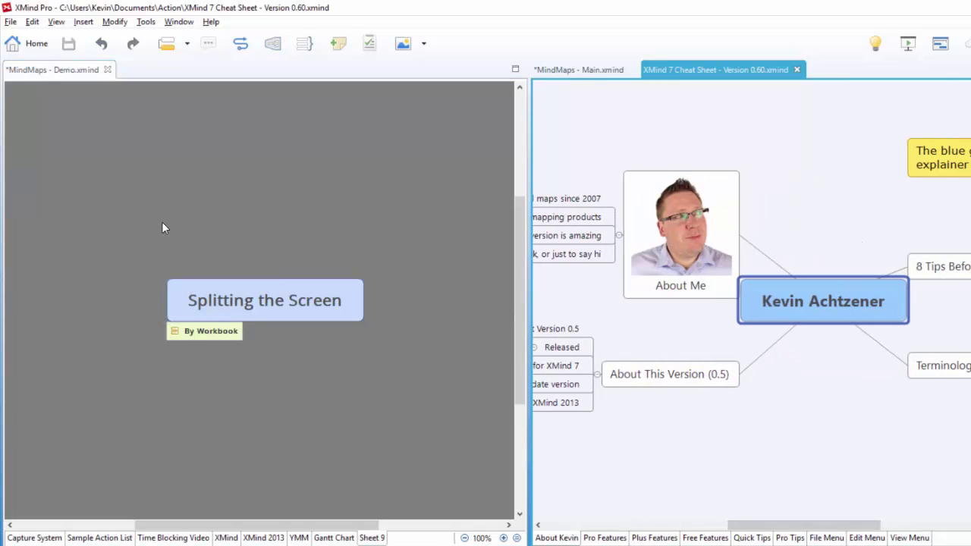
pyautogui.click(48, 75)
pyautogui.moveTo(844, 80); pyautogui.dragTo(830, 74)
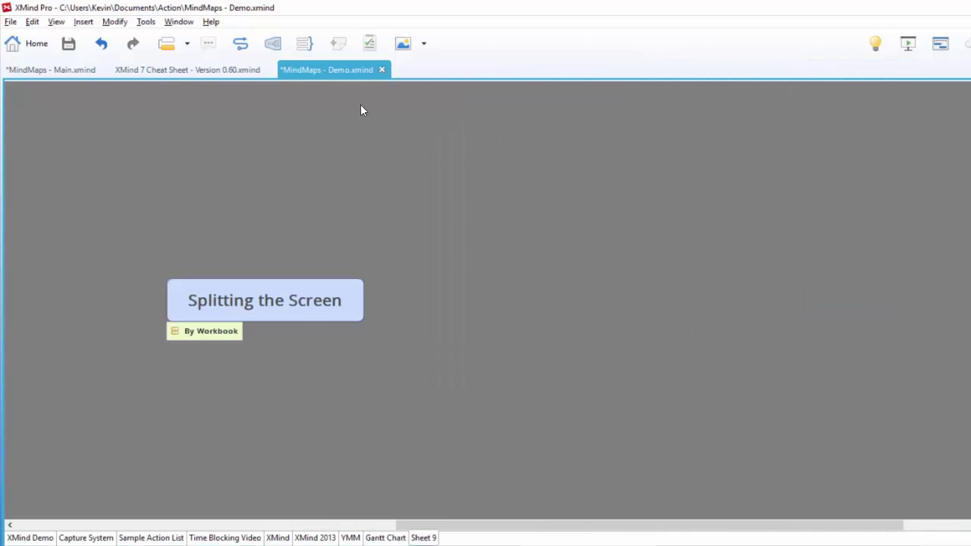
# - Split Demo side by side again, rejoin it, then dock it below the Cheat Sheet
pyautogui.moveTo(334, 69); pyautogui.dragTo(820, 194)
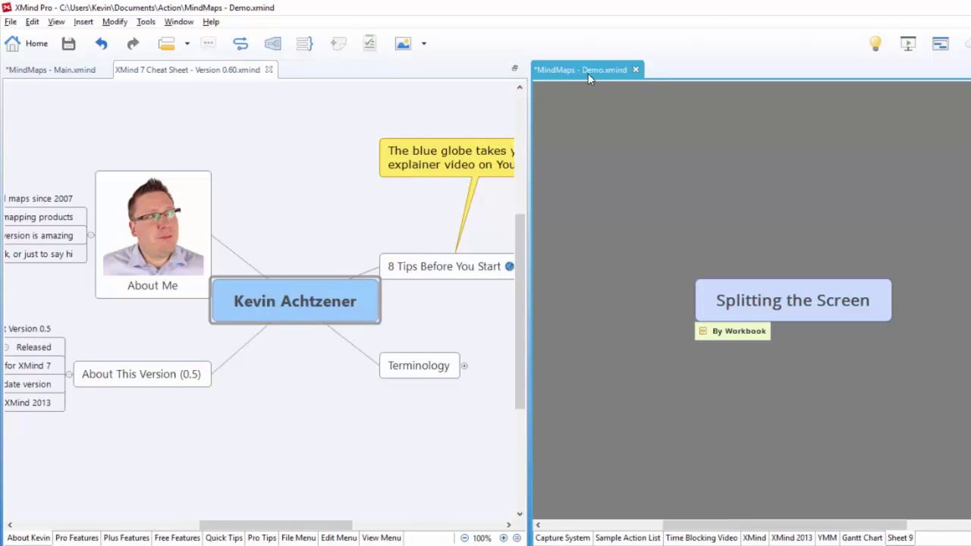
pyautogui.moveTo(590, 79); pyautogui.dragTo(344, 84)
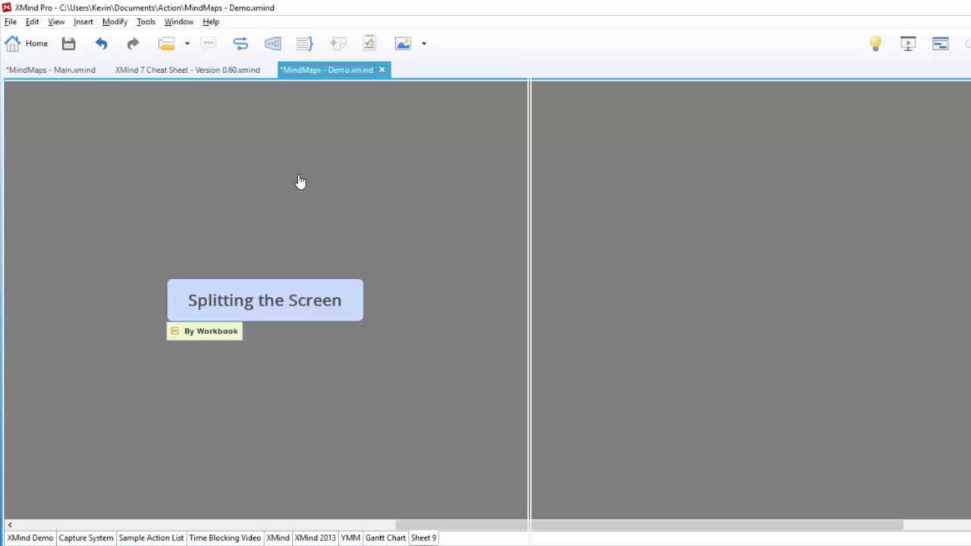
pyautogui.moveTo(300, 182); pyautogui.dragTo(489, 226)
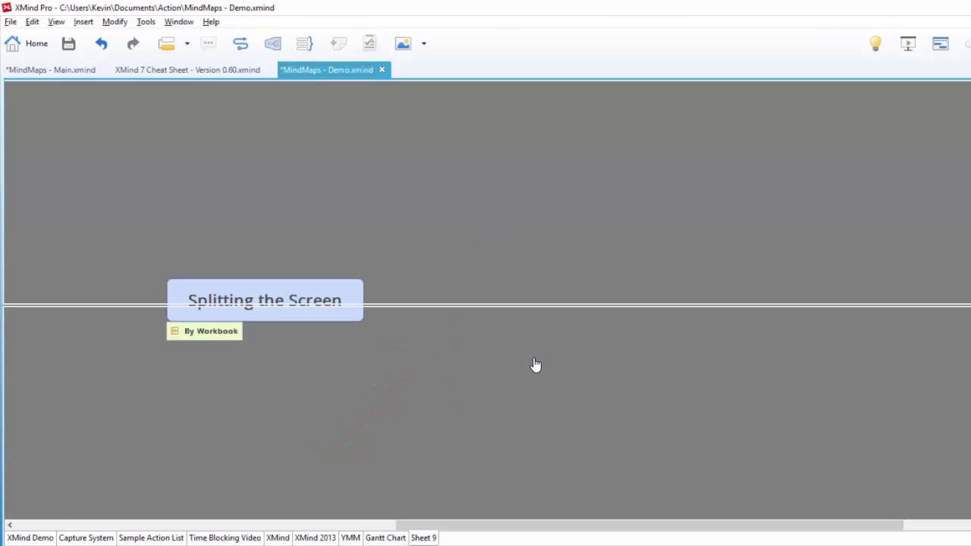
pyautogui.moveTo(536, 364); pyautogui.dragTo(532, 363)
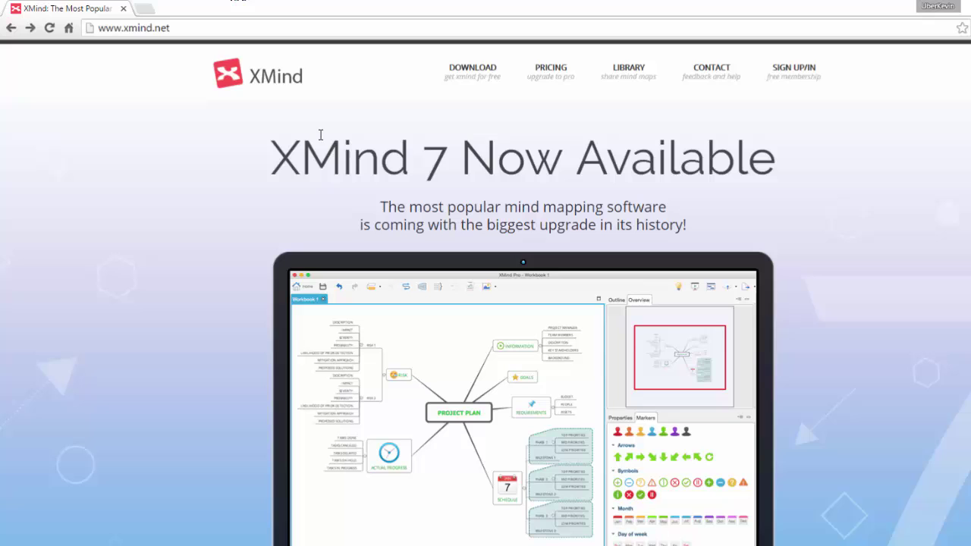
# - Go to the xmind.net download page and open the Portable Package page
pyautogui.click(466, 79)
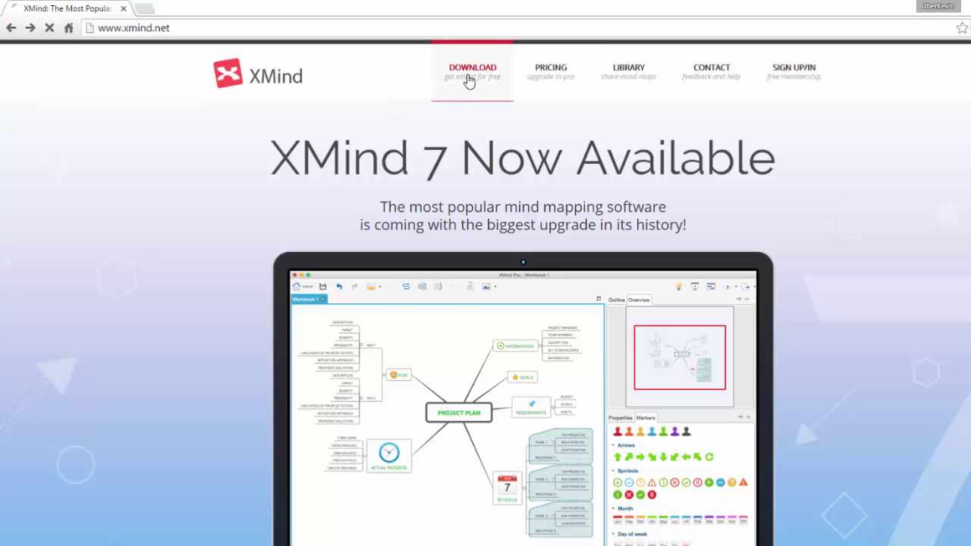
pyautogui.scroll(-5, 520, 228)
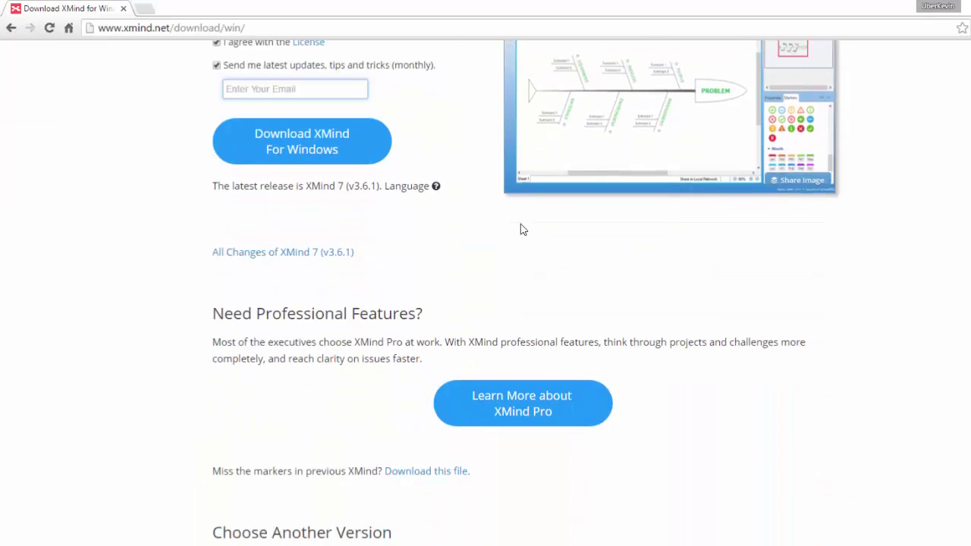
pyautogui.scroll(-2, 522, 232)
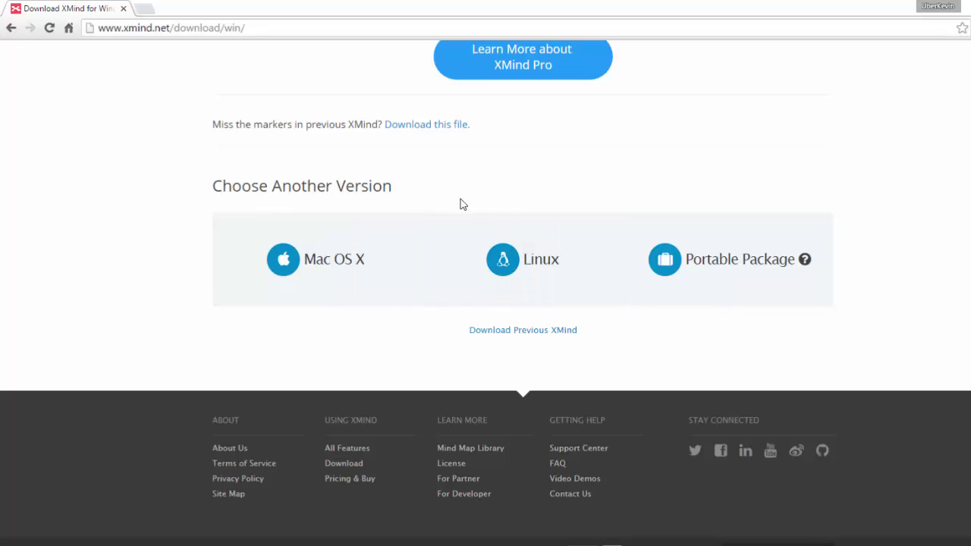
pyautogui.click(740, 263)
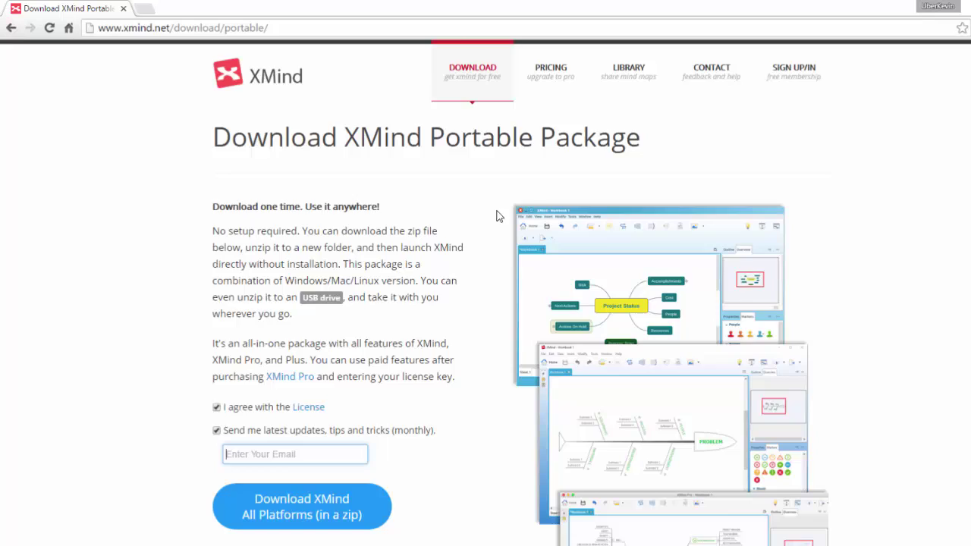
pyautogui.scroll(-3, 496, 218)
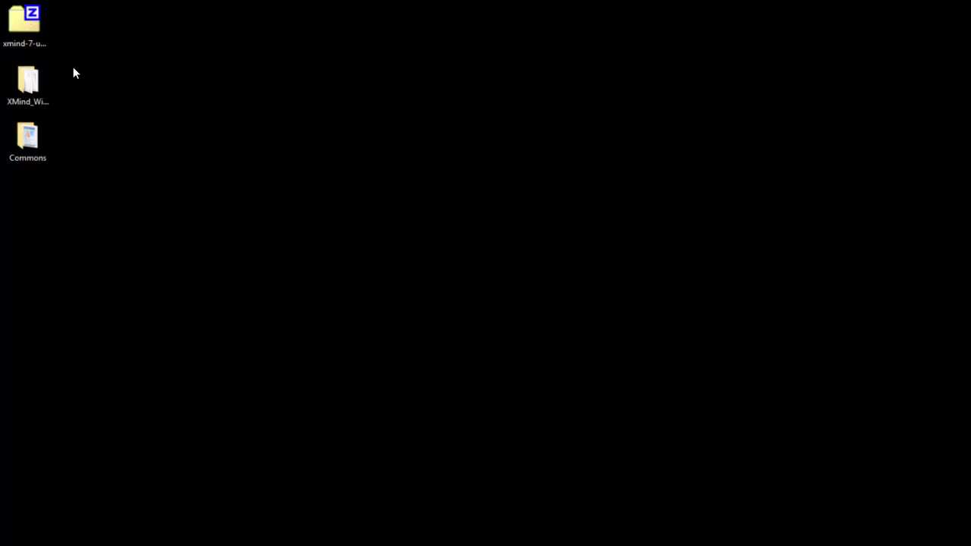
# - Open the portable XMind zip in 7-Zip and select the XMind_Windows and Commons folders
pyautogui.doubleClick(24, 21)
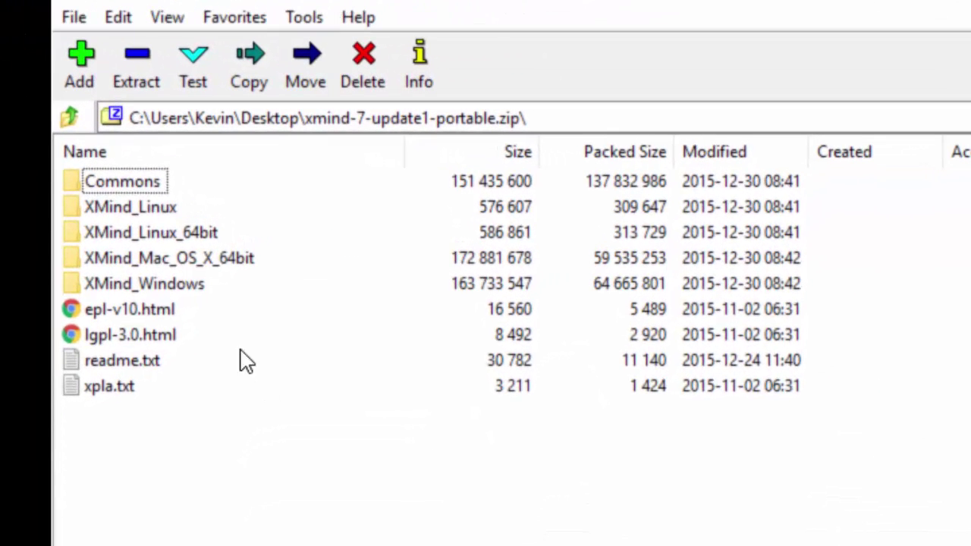
pyautogui.click(202, 290)
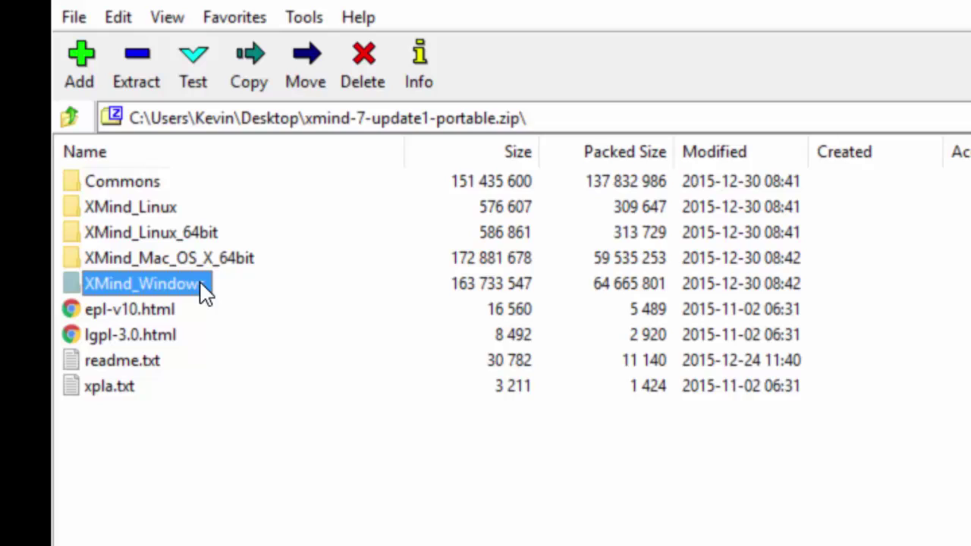
pyautogui.keyDown('ctrl'); pyautogui.click(148, 184); pyautogui.keyUp('ctrl')
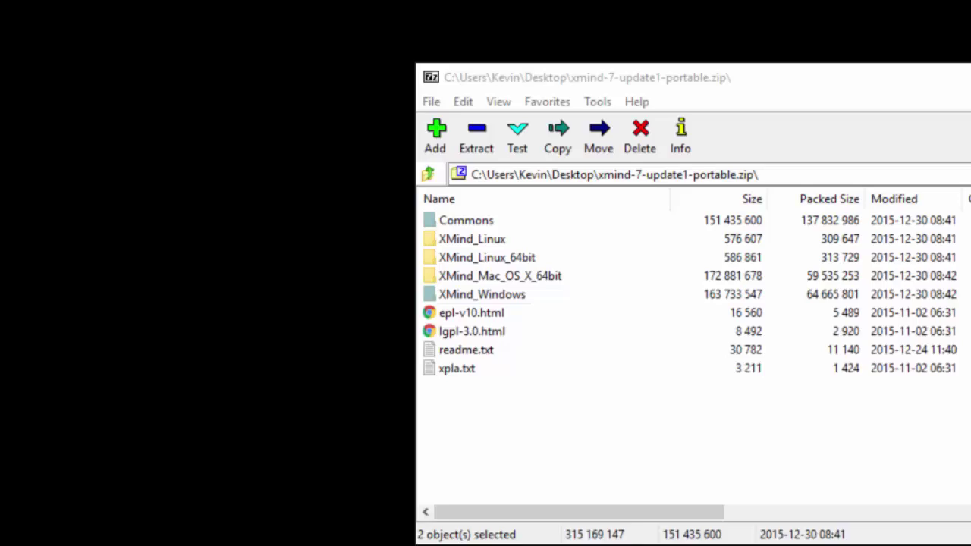
# - Close the archive and create a new desktop folder named 'XMind Portable'
pyautogui.hotkey('alt', 'F4')
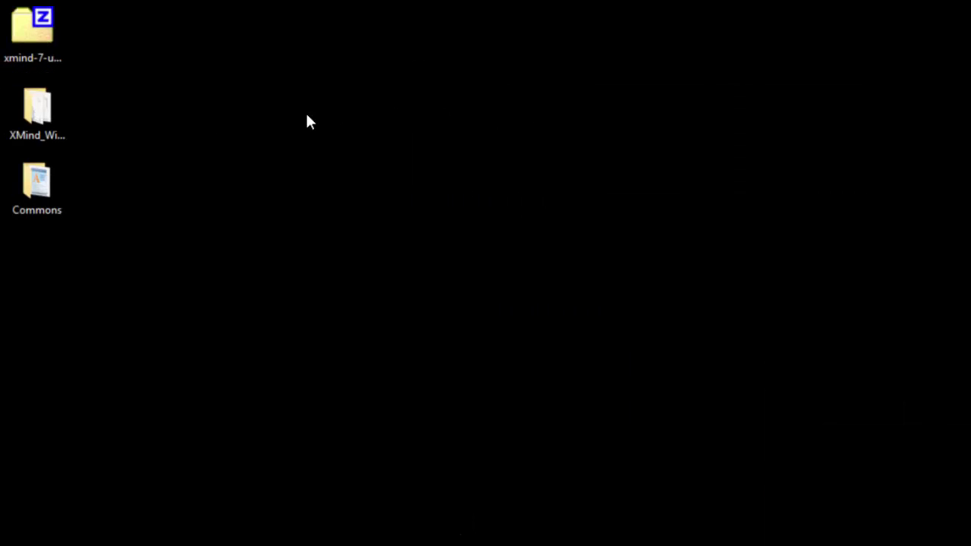
pyautogui.rightClick(116, 141)
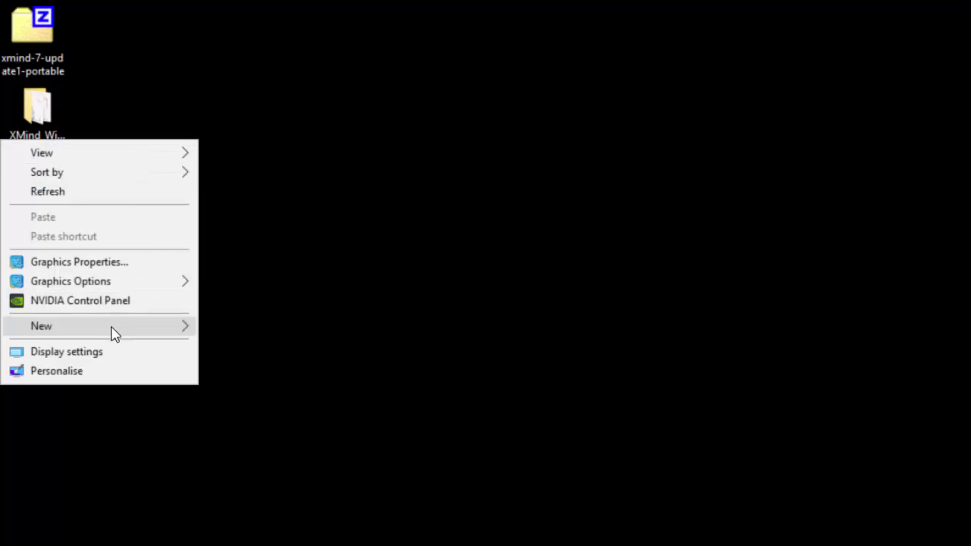
pyautogui.write('wfxMind Portable')
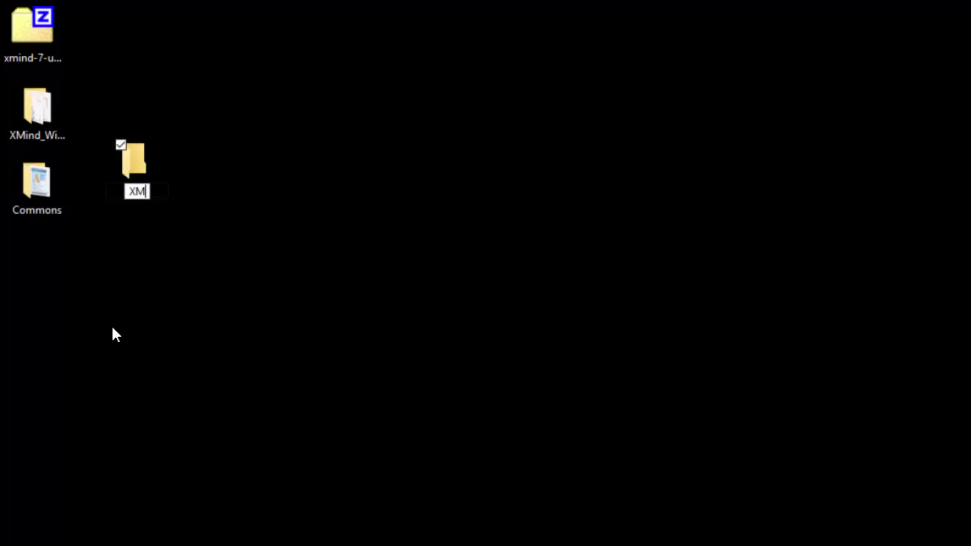
pyautogui.press('Return')
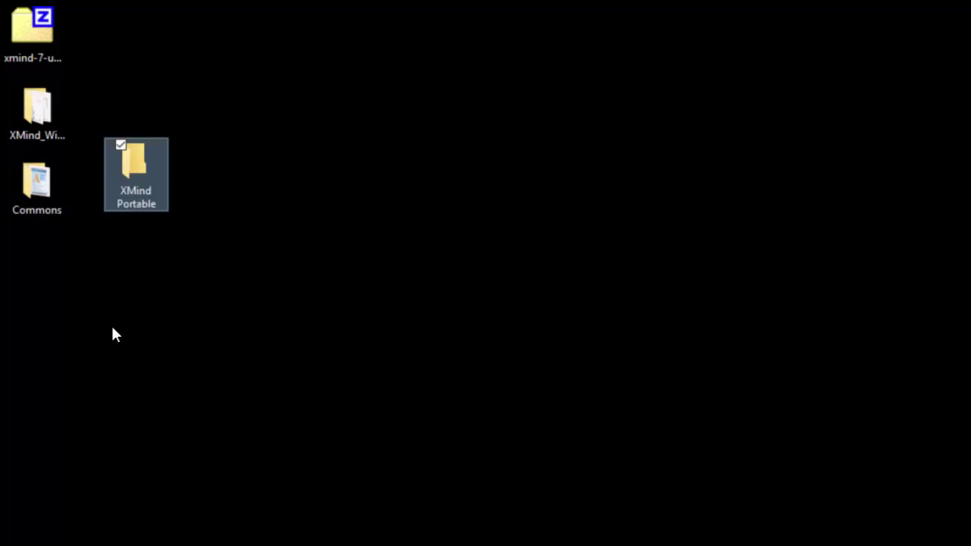
# - Move XMind_Windows and Commons into XMind Portable and place it below the zip file
pyautogui.moveTo(84, 117); pyautogui.dragTo(31, 174)
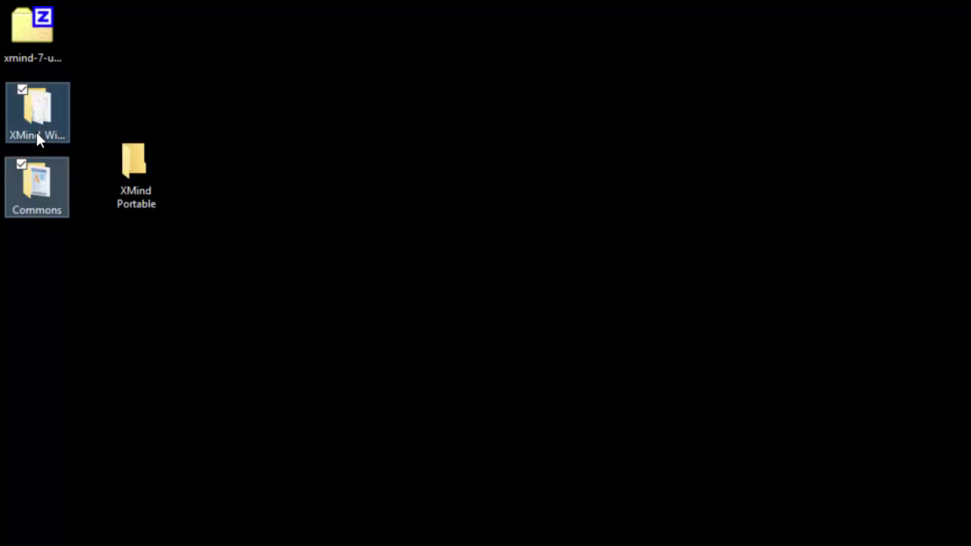
pyautogui.moveTo(37, 133); pyautogui.dragTo(141, 189)
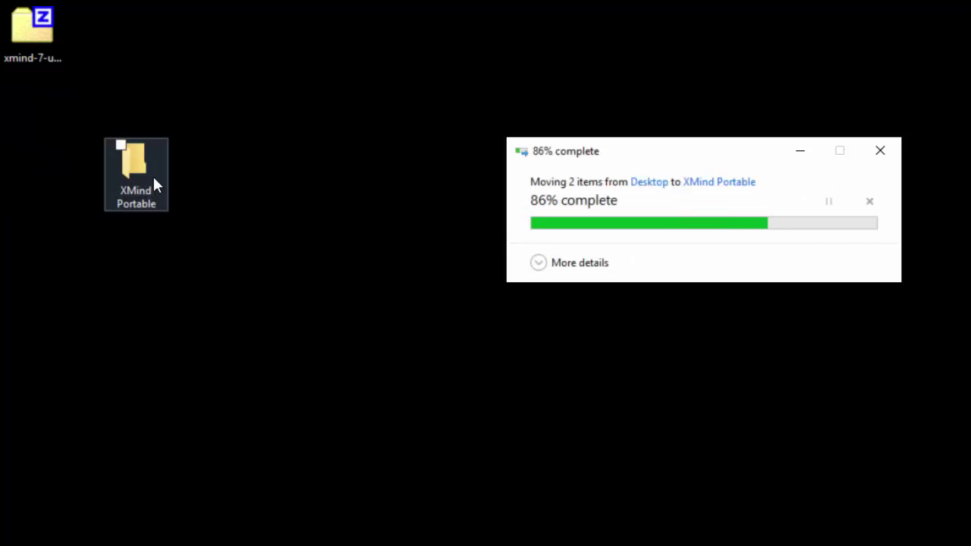
pyautogui.moveTo(142, 180); pyautogui.dragTo(44, 126)
# - Create a shortcut to the XMind application in XMind_Windows and drag it onto the desktop
pyautogui.doubleClick(39, 114)
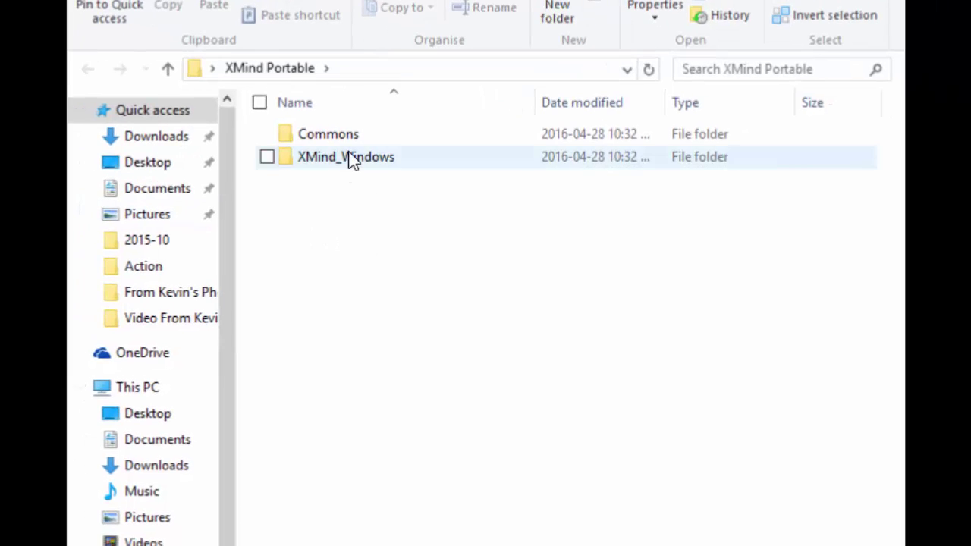
pyautogui.doubleClick(349, 157)
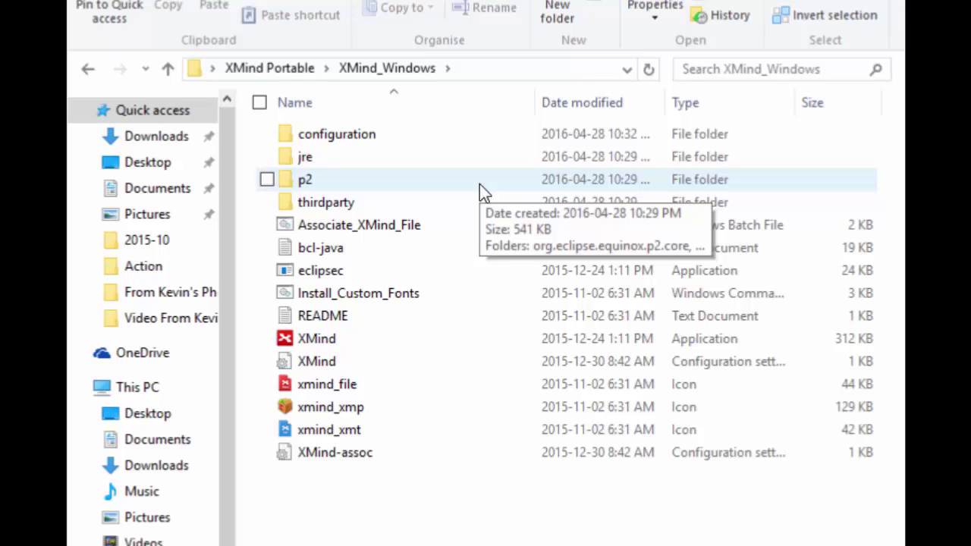
pyautogui.click(309, 347)
pyautogui.rightClick(309, 345)
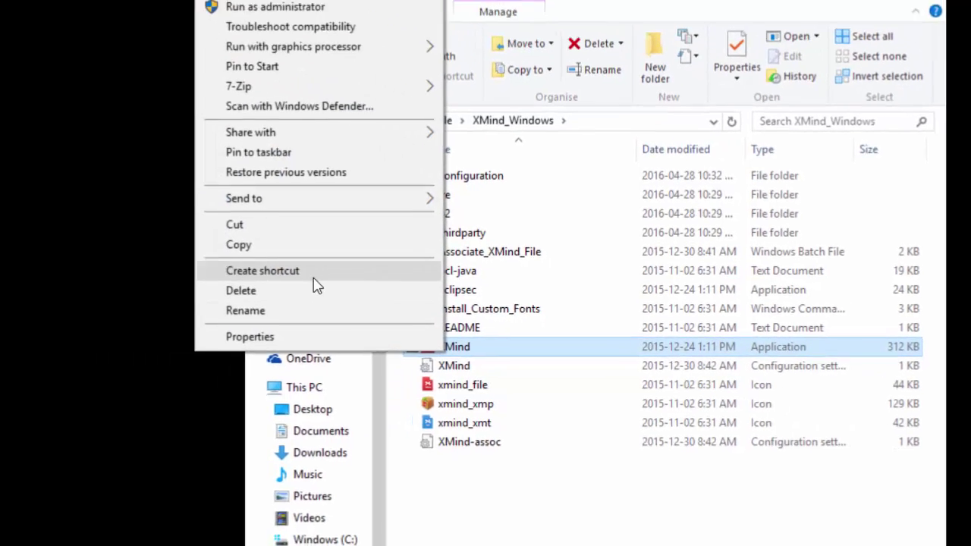
pyautogui.click(314, 278)
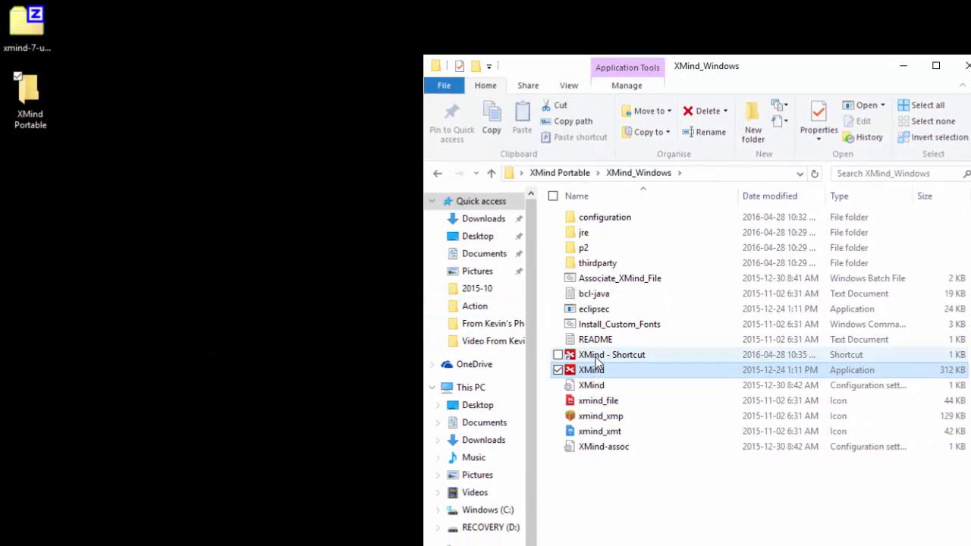
pyautogui.moveTo(597, 361); pyautogui.dragTo(55, 228)
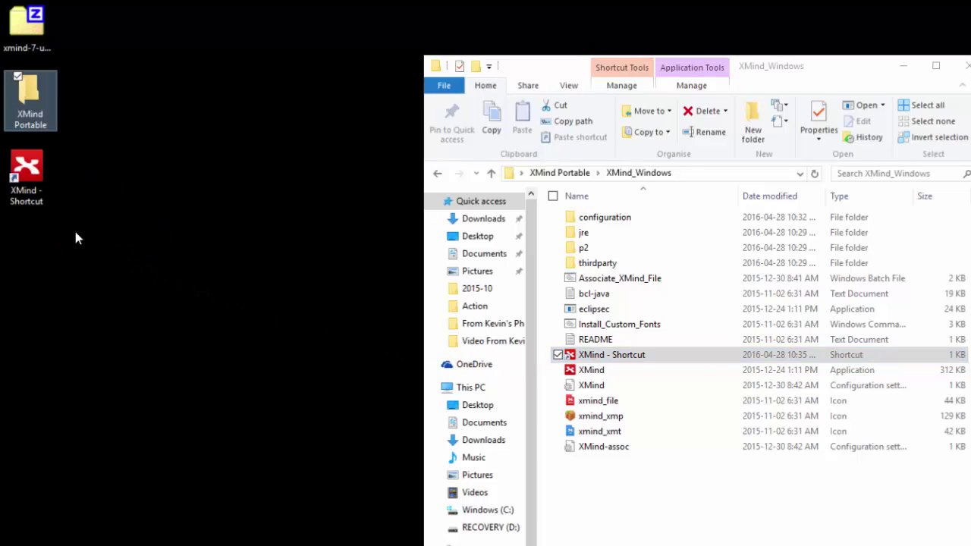
# - Close the folder window, position the XMind shortcut below XMind Portable, and launch XMind
pyautogui.click(966, 67)
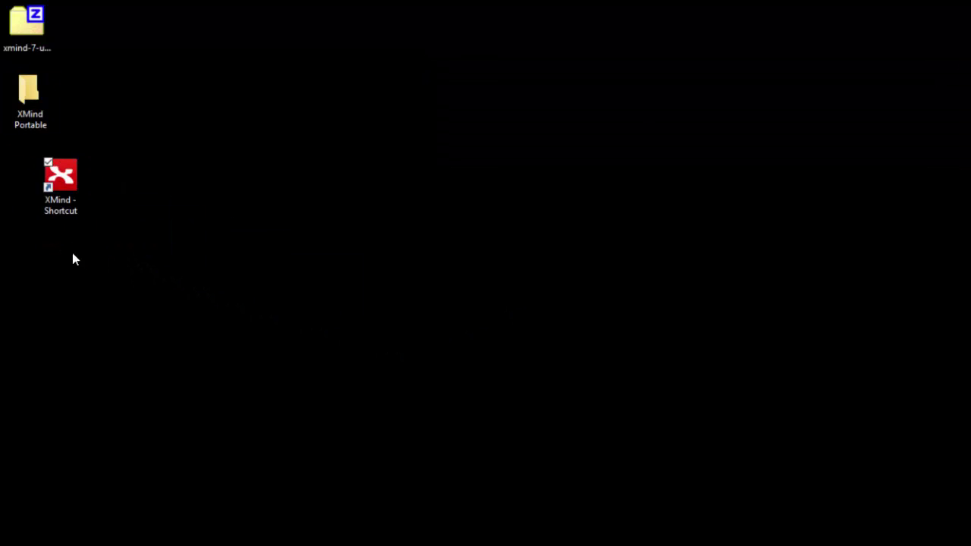
pyautogui.moveTo(52, 181)
pyautogui.mouseDown()
pyautogui.moveTo(30, 169)
pyautogui.moveTo(42, 182)
pyautogui.mouseUp()
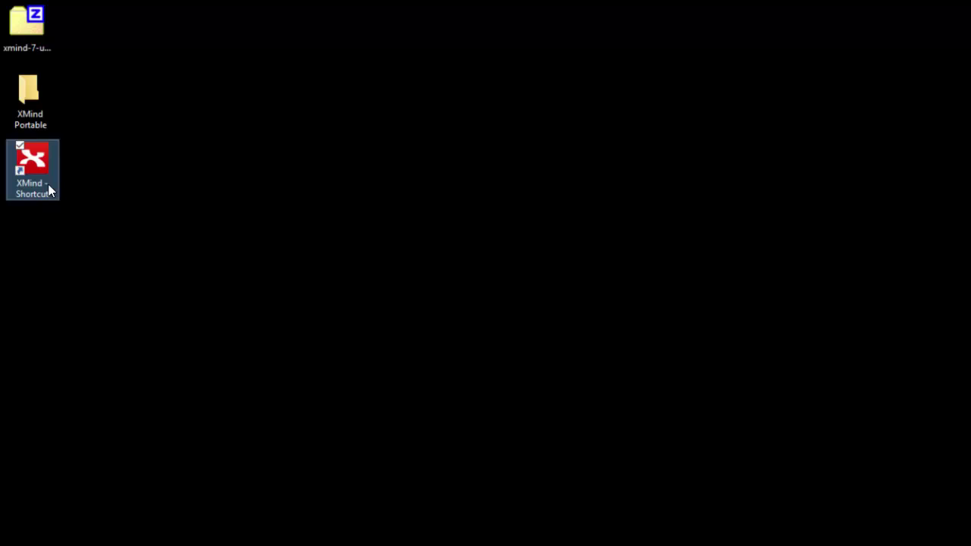
pyautogui.doubleClick(39, 167)
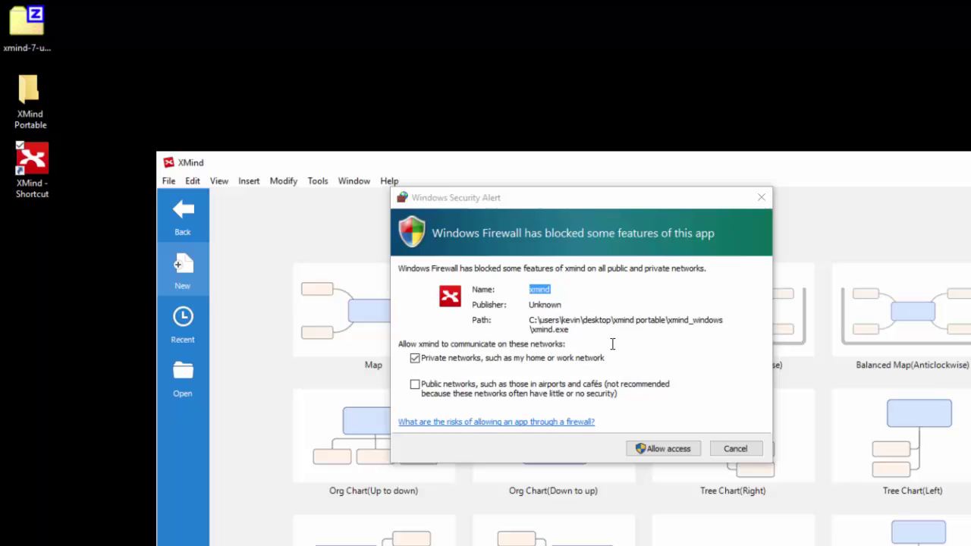
# - Cancel the Windows Firewall alert and move the XMind window toward the upper-left corner
pyautogui.click(736, 449)
pyautogui.moveTo(700, 166); pyautogui.dragTo(675, 63)
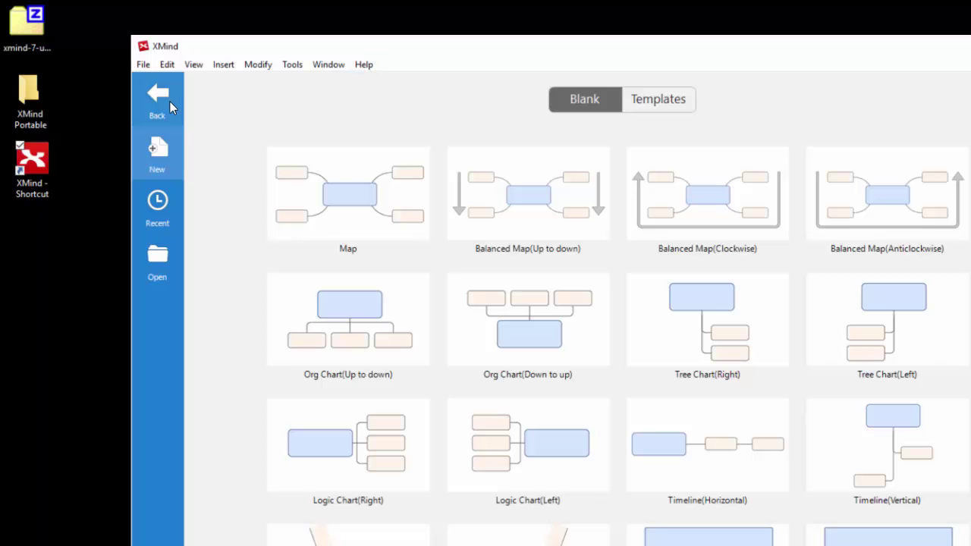
pyautogui.moveTo(517, 72); pyautogui.dragTo(490, 56)
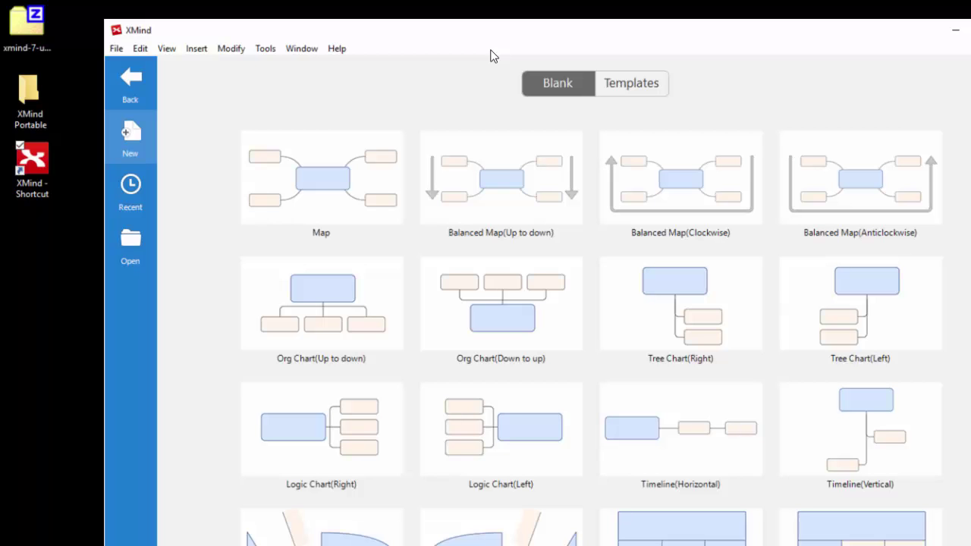
pyautogui.moveTo(490, 45); pyautogui.dragTo(467, 27)
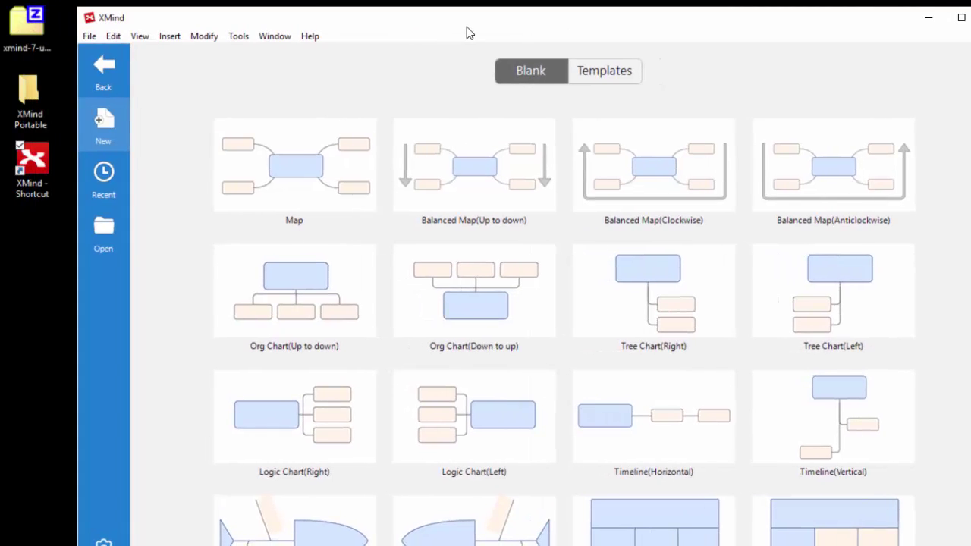